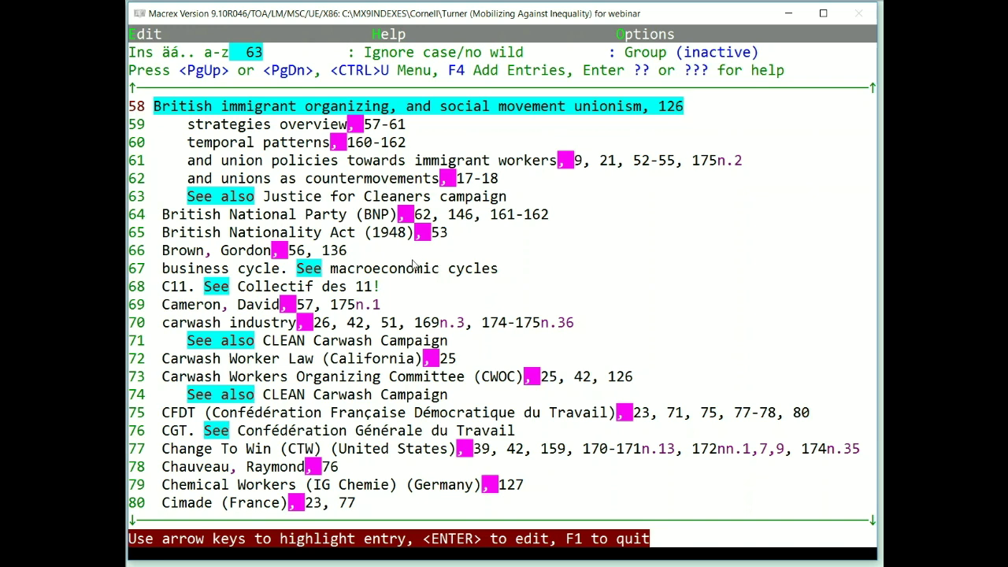
- Show the PowerPoint slide "Navigating Within an Entry 1", and move the cursor to the end of entry 58 in Macrex
key("alt+Tab")
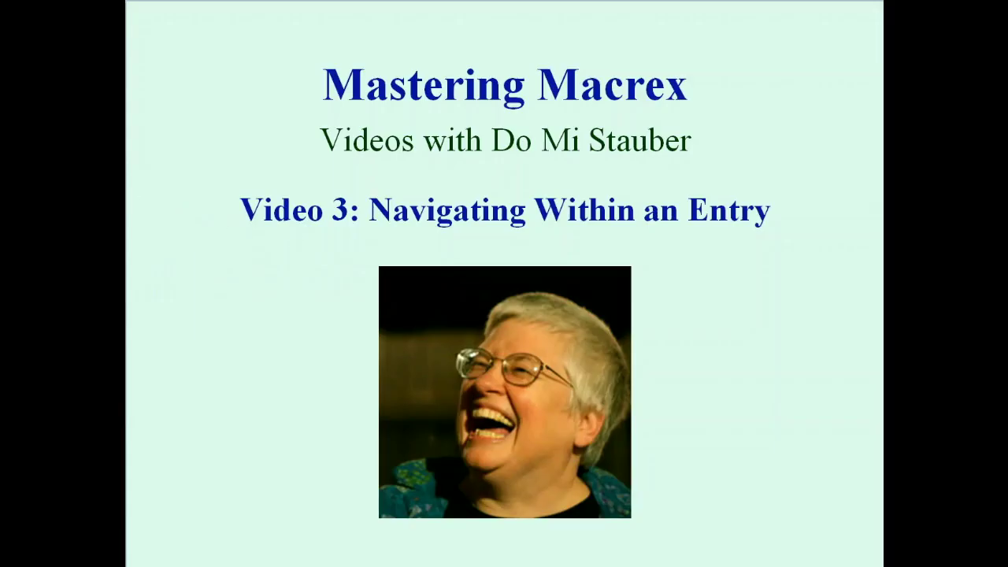
key("Right")
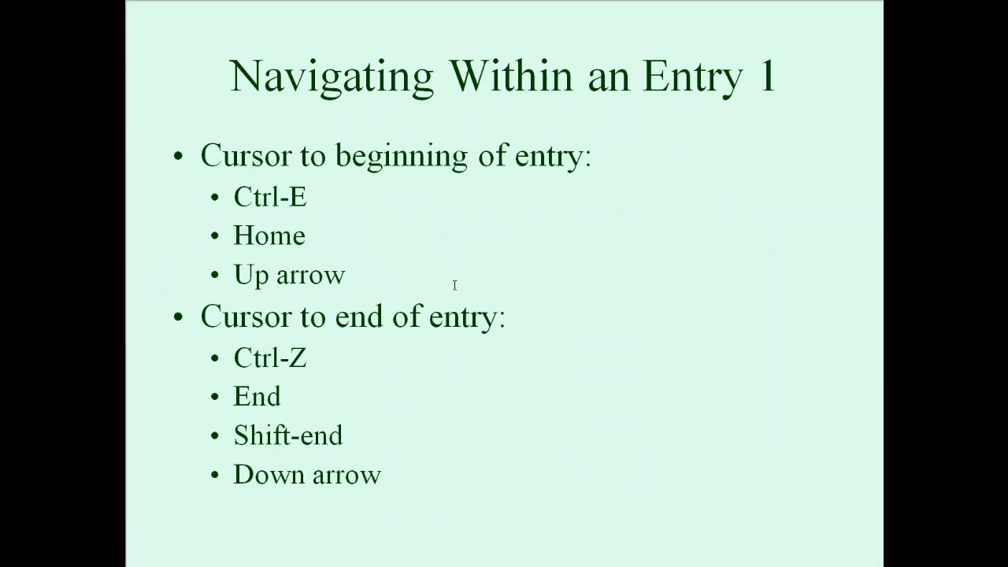
key("alt+Tab")
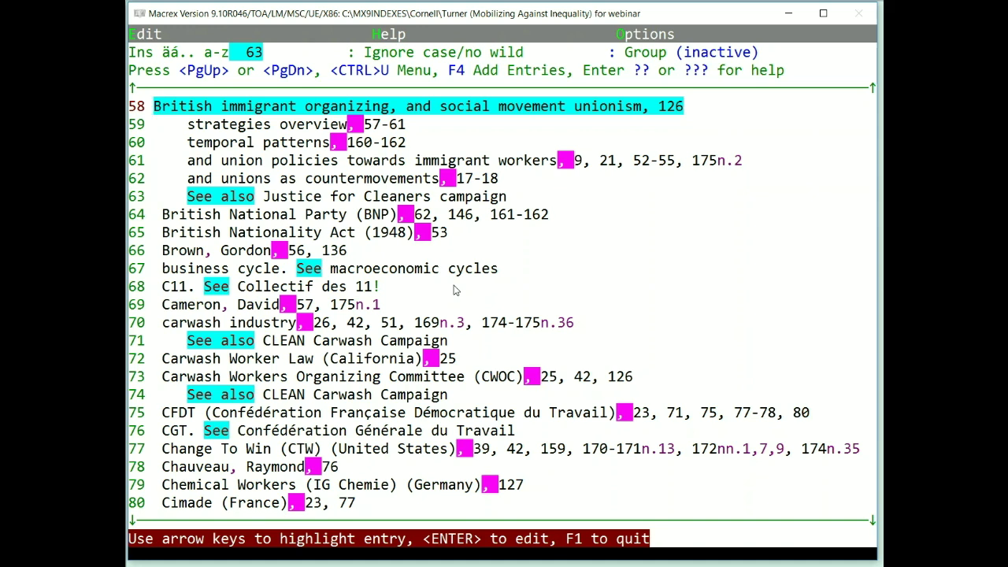
key("End")
- Switch to the PowerPoint presentation and show the slide "Navigating Within an Entry 2"
key("alt+Tab")
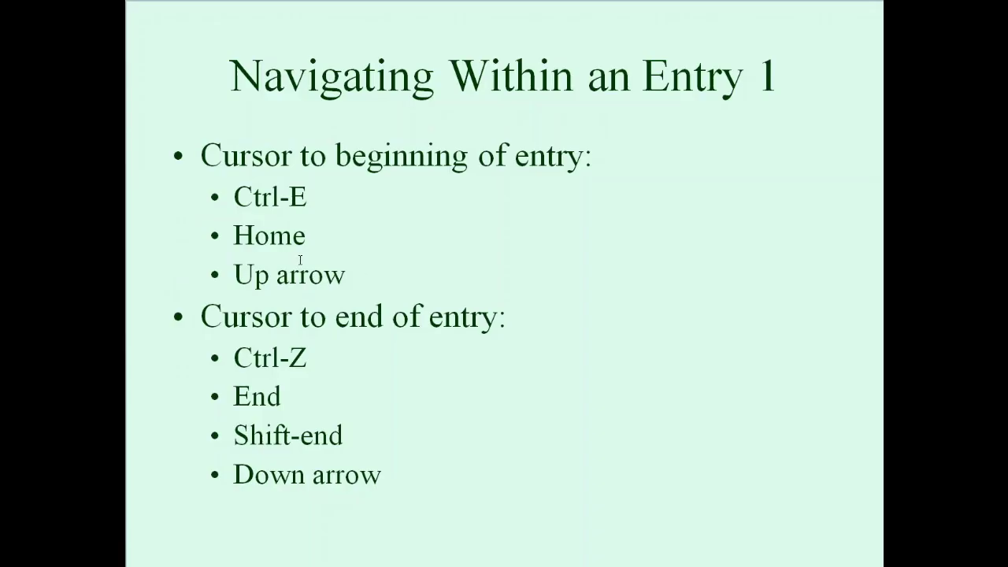
key("Right")
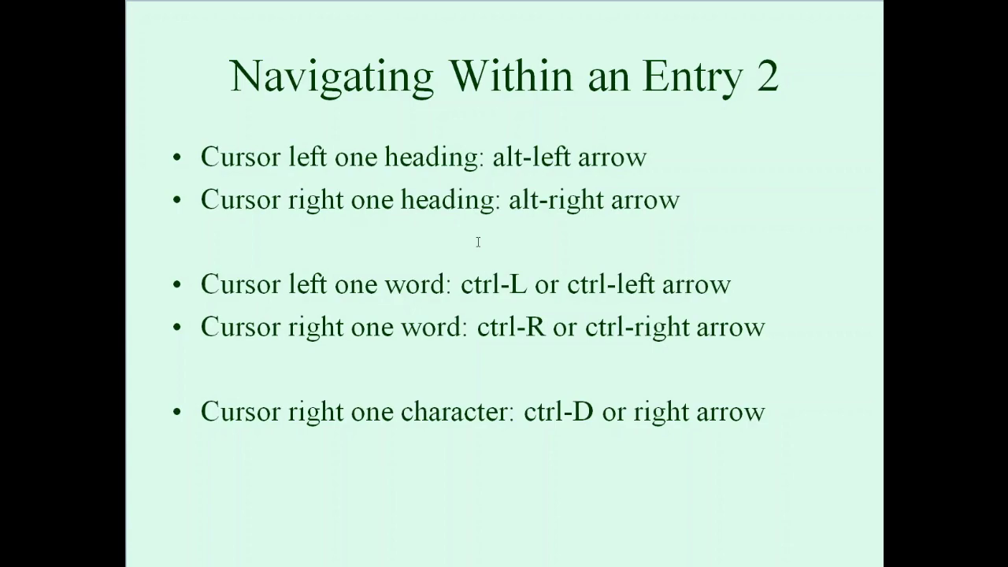
- Switch to Macrex and move the cursor three words forward from the start of entry 58
key("alt+Tab")
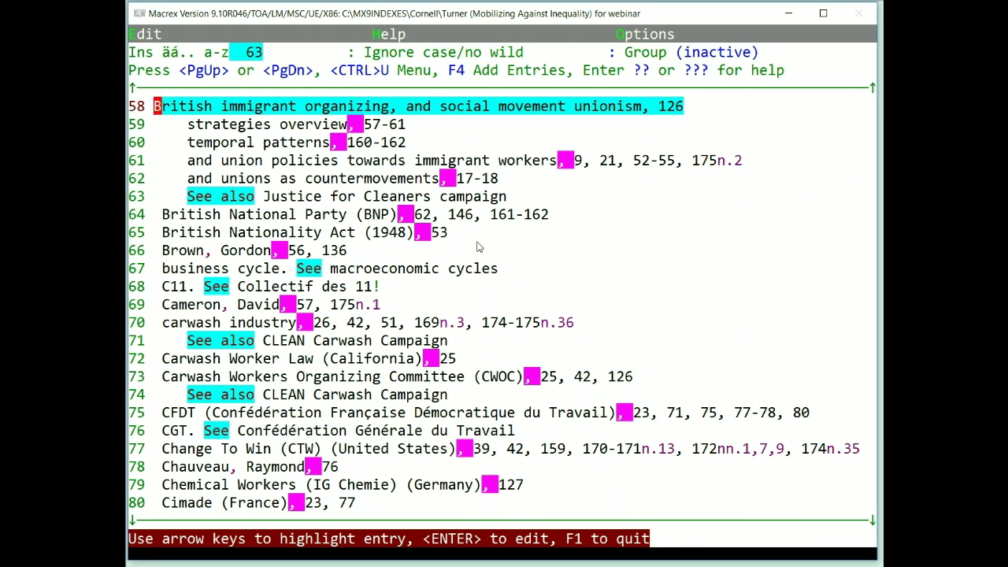
key("ctrl+Right")
key("ctrl+Right")
key("ctrl+Right")
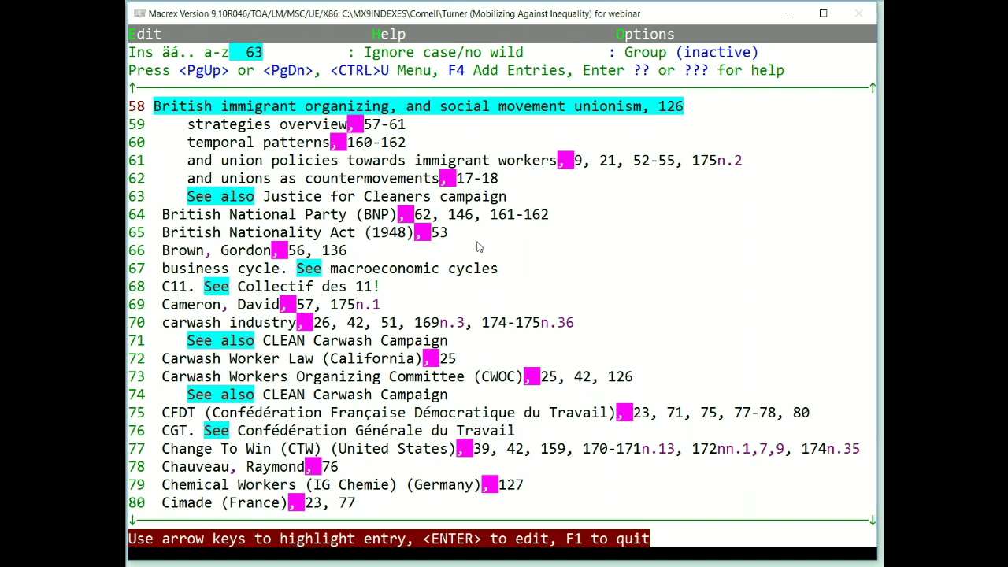
- Move the cursor to the end of entry 58, go back four words, and return to the beginning of the entry
key("End")
key("ctrl+Left")
key("ctrl+Left")
key("ctrl+Left")
key("ctrl+Left")
key("Home")
- Move the cursor forward through the British immigrant organizing entry word by word for eight words, and return it to the beginning
key("ctrl+Right")
key("ctrl+Right")
key("ctrl+Right")
key("ctrl+Right")
key("ctrl+Right")
key("ctrl+Right")
key("ctrl+Right")
key("ctrl+Right")
key("Home")
- Move the cursor one word forward, two words back, and two words forward again within entry 58
key("ctrl+Right")
key("ctrl+Left")
key("ctrl+Left")
key("ctrl+Right")
key("ctrl+Right")
- Move the cursor one character at a time in entry 58, five characters back and eight characters forward
key("Left")
key("Left")
key("Left")
key("Left")
key("Left")
key("Right")
key("Right")
key("Right")
key("Right")
key("Right")
key("Right")
key("Right")
key("Right")
- Switch to the key combinations reference document, and return to the title slide of the PowerPoint presentation
key("alt+Tab")
key("alt+Tab")
key("alt+Tab")
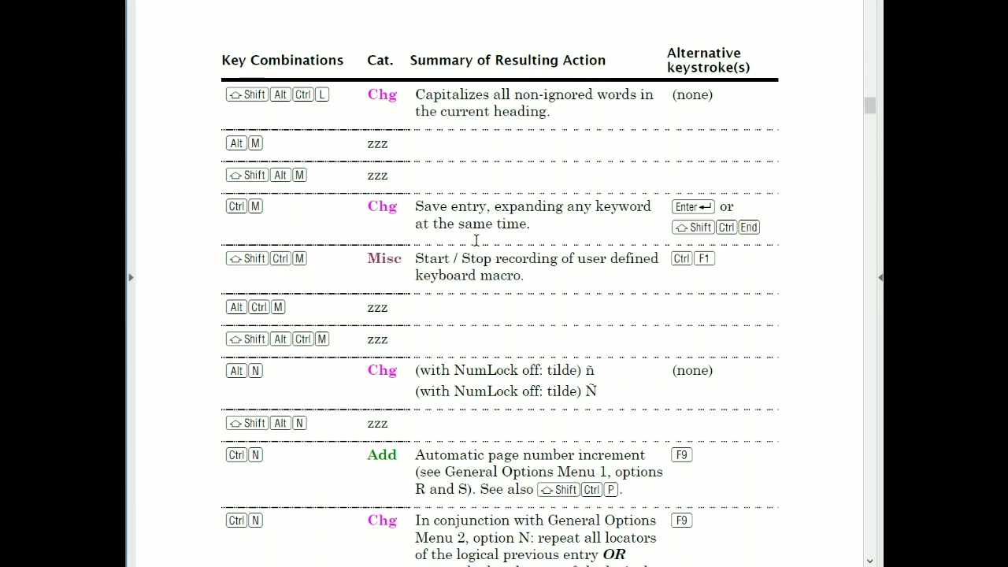
key("alt+Tab")
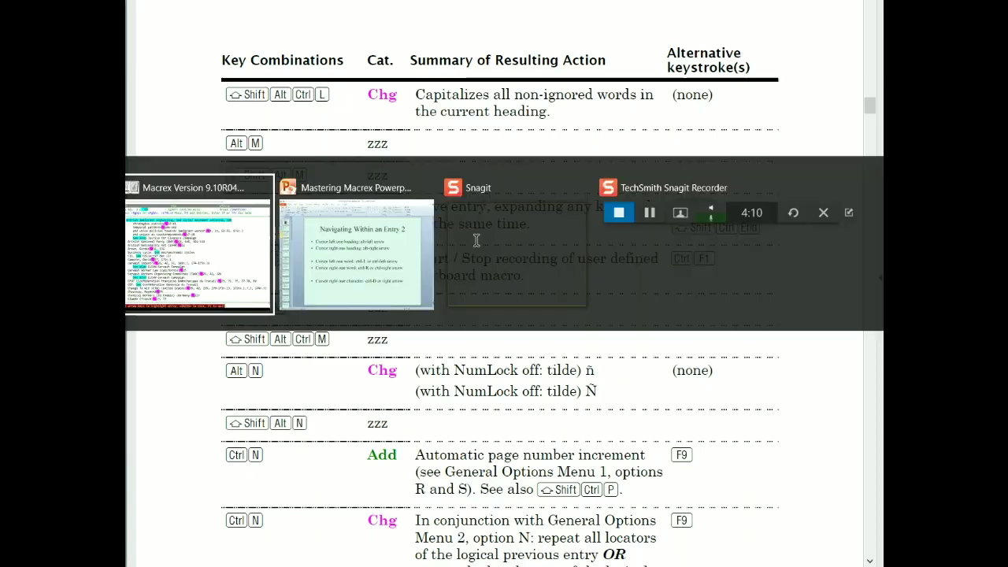
key("Home")
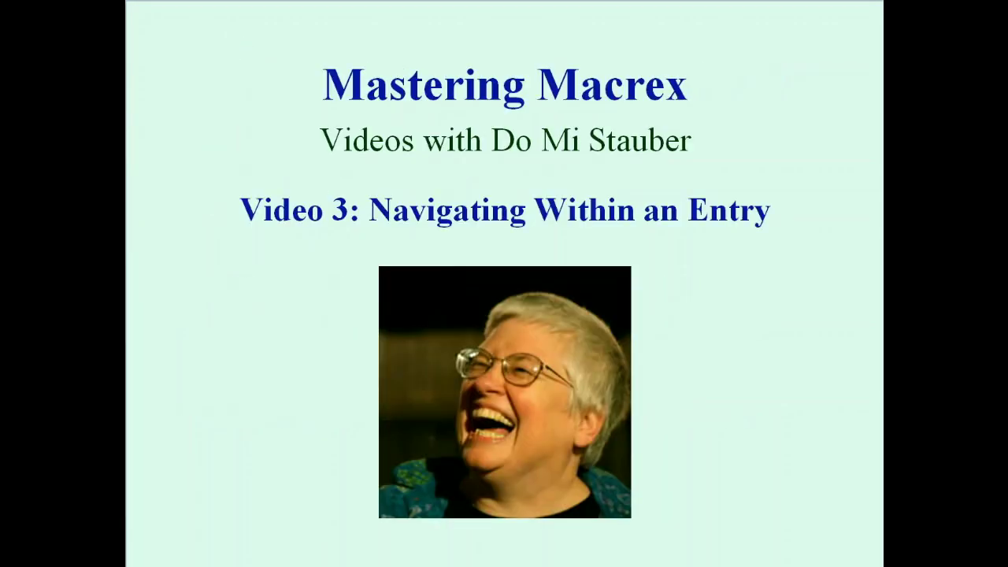